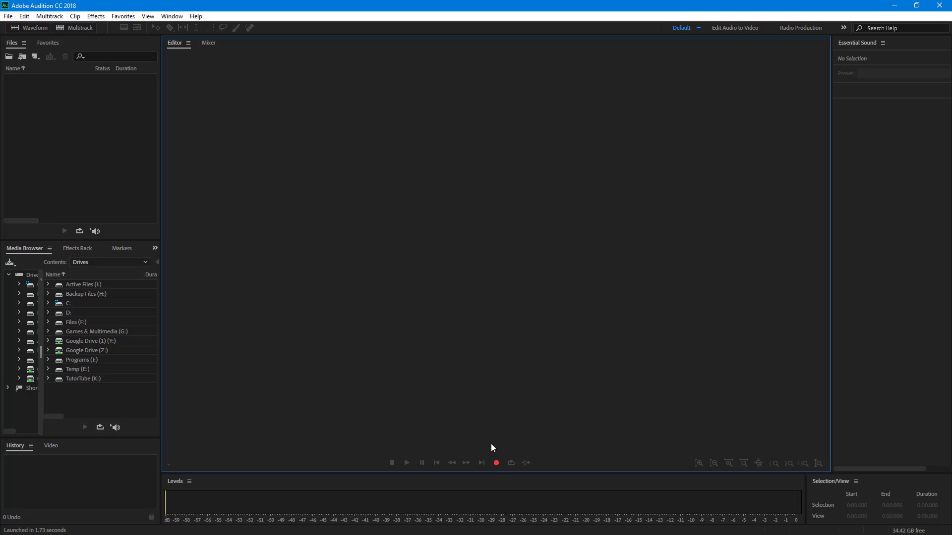
# - Create a new audio file named Character with a 44100 Hz sample rate, Mono channels and 16-bit depth
pyautogui.click(496, 462)
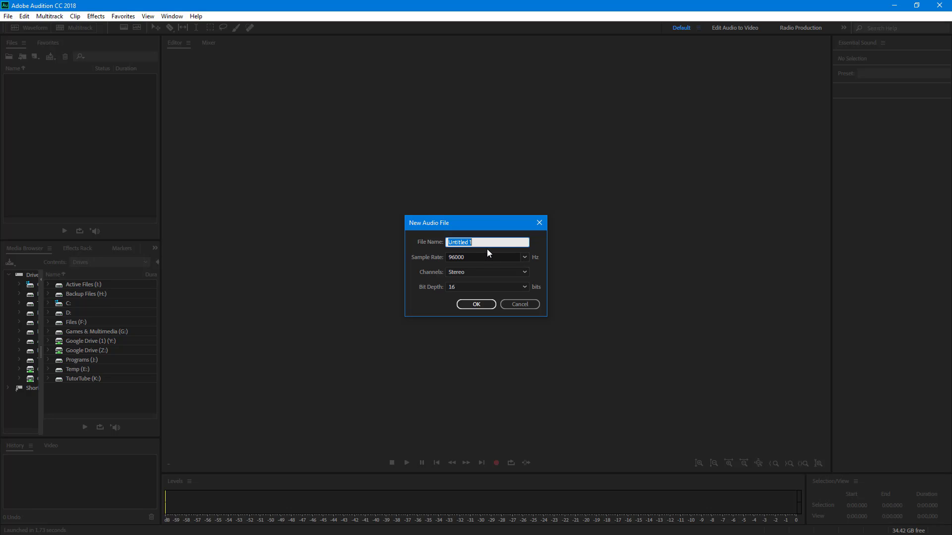
pyautogui.write('Character')
pyautogui.click(524, 257)
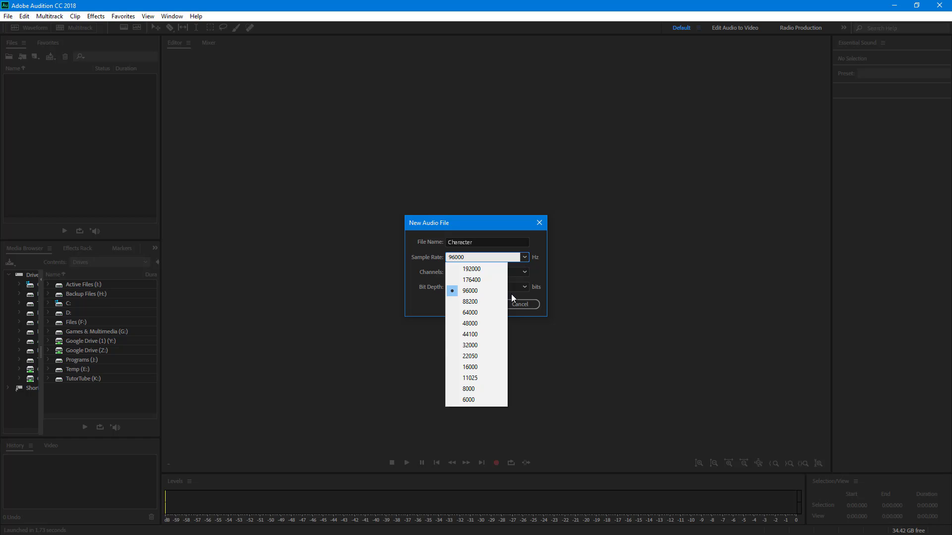
pyautogui.click(489, 335)
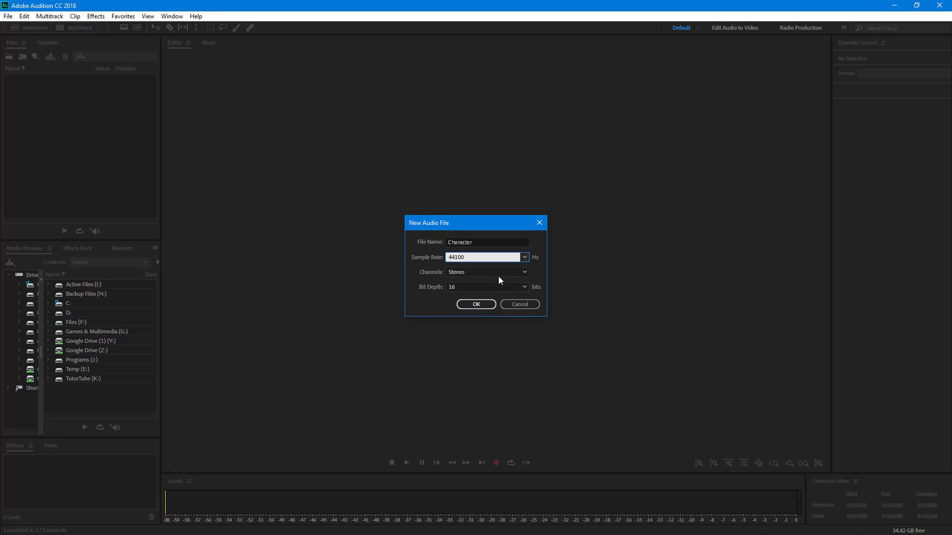
pyautogui.click(498, 275)
pyautogui.click(485, 284)
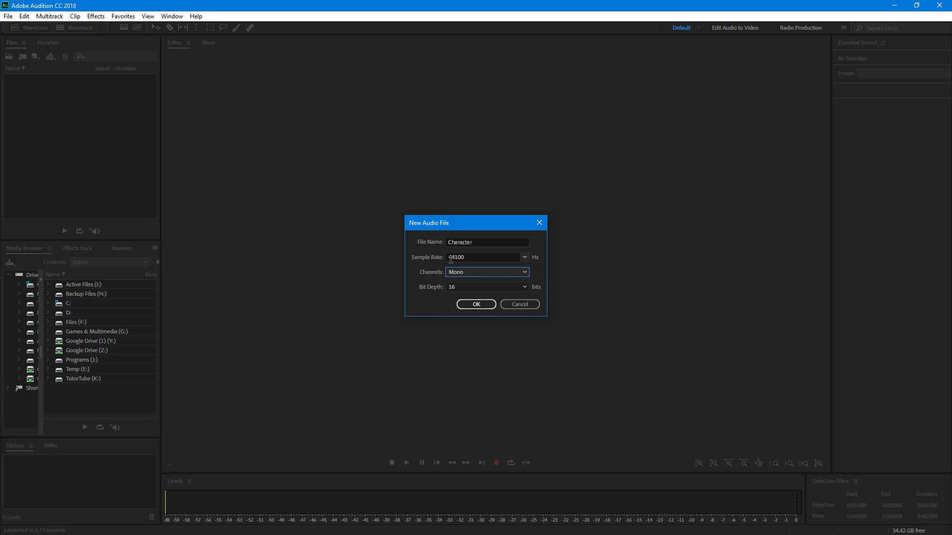
pyautogui.click(479, 305)
# - Record a spoken voice clip and delete the silent sections at its start and end
pyautogui.hotkey('shift', 'space')
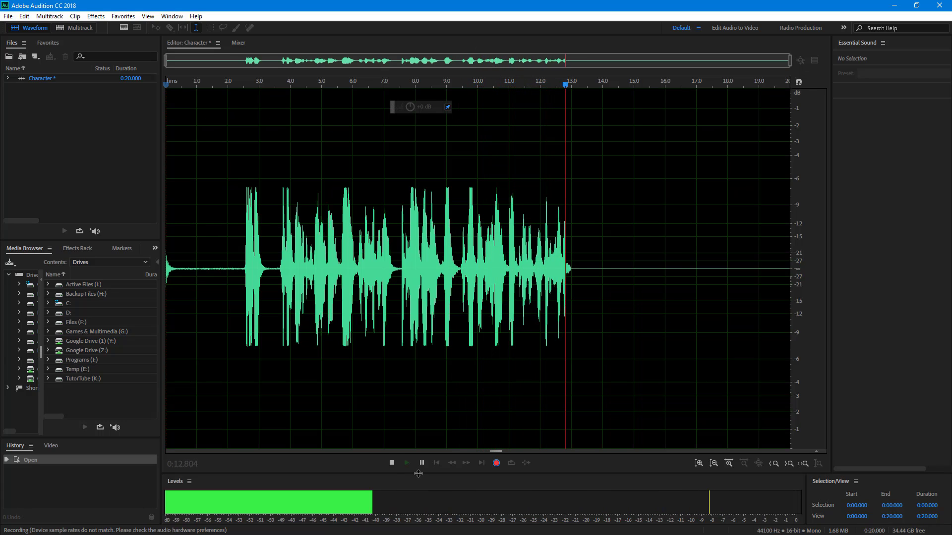
pyautogui.click(391, 462)
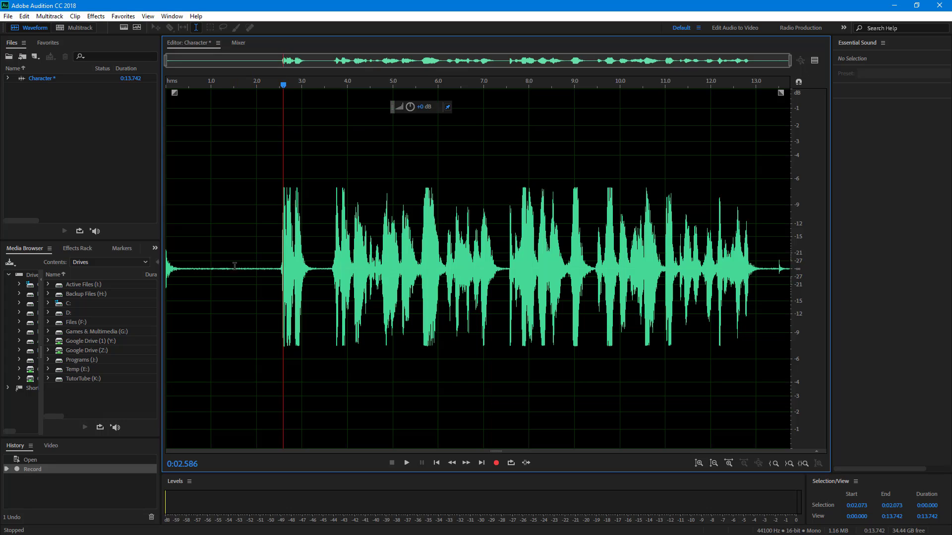
pyautogui.keyDown('shift'); pyautogui.click(167, 266); pyautogui.keyUp('shift')
pyautogui.press('Delete')
pyautogui.click(485, 297)
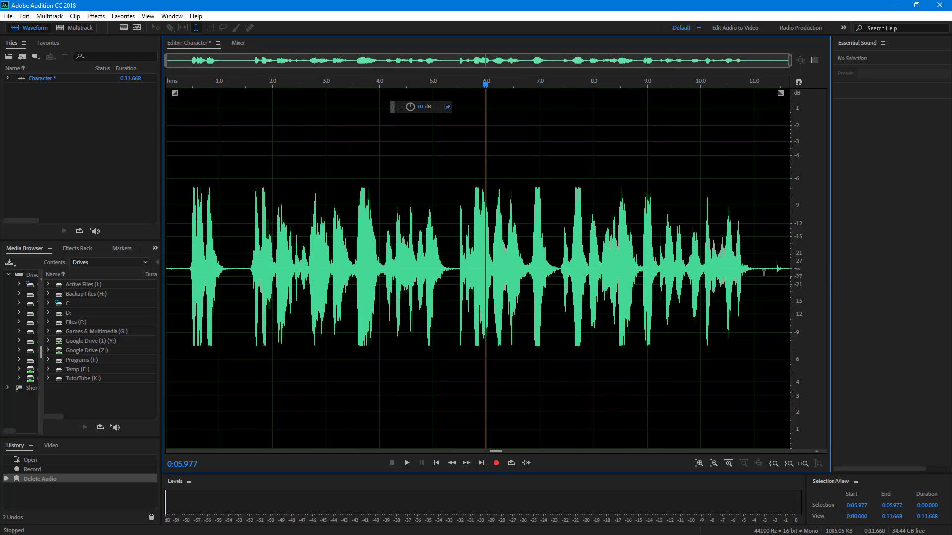
pyautogui.moveTo(769, 274); pyautogui.dragTo(791, 274)
pyautogui.press('Delete')
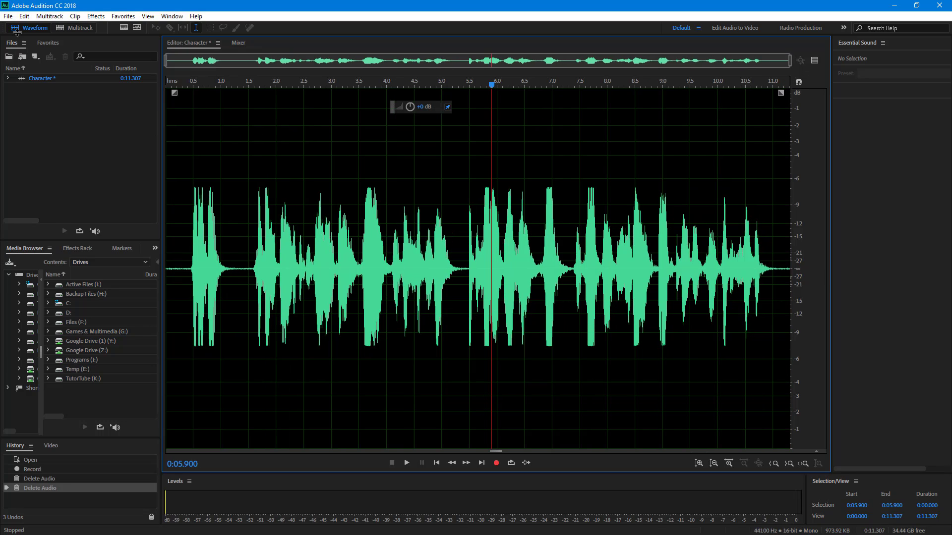
# - Export the recording as Character.mp3 in MP3 Audio format to the TutorTube (K:) drive, accepting the lossy compression
pyautogui.click(8, 16)
pyautogui.moveTo(79, 205)
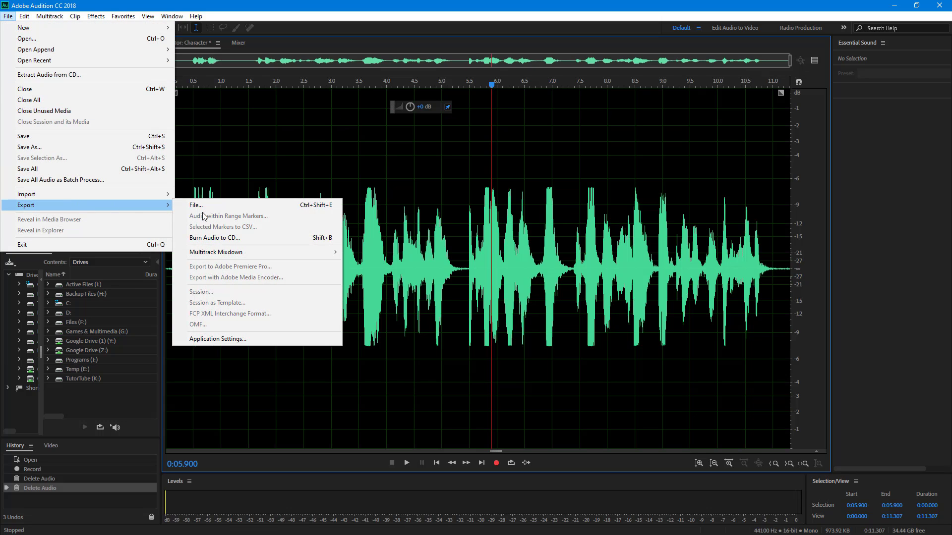
pyautogui.moveTo(229, 253)
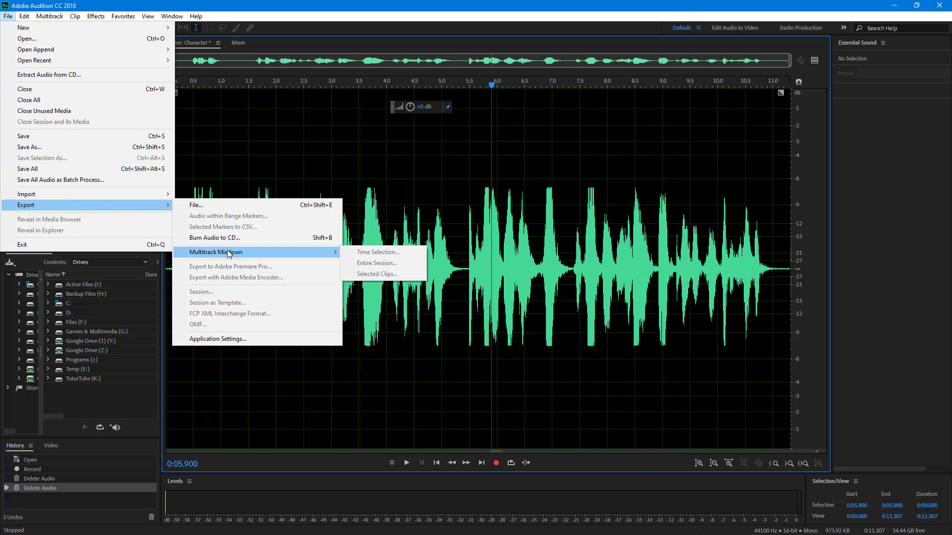
pyautogui.click(211, 205)
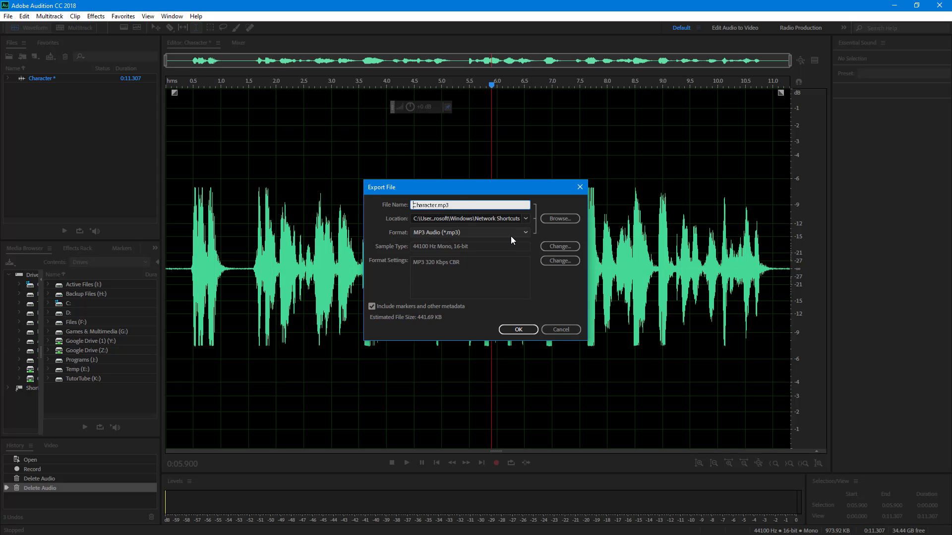
pyautogui.click(560, 219)
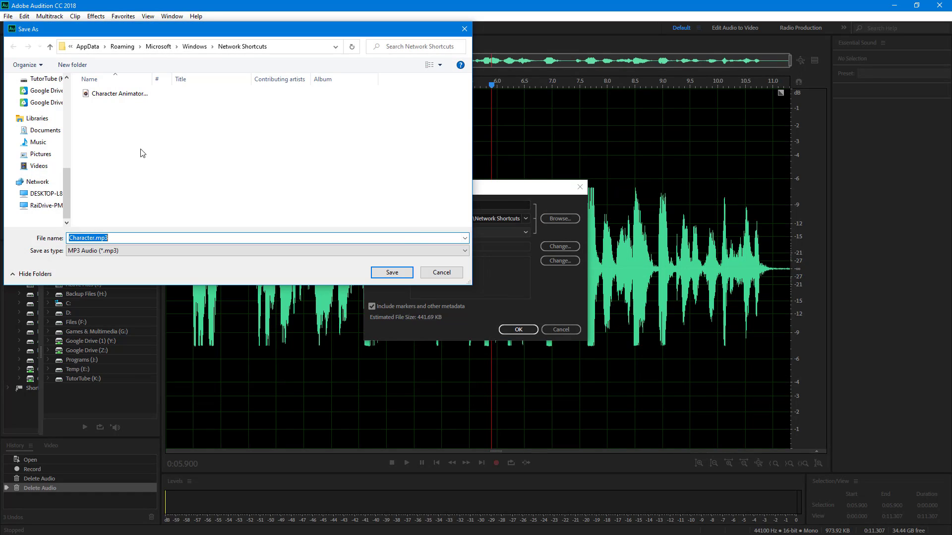
pyautogui.moveTo(68, 214); pyautogui.dragTo(67, 148)
pyautogui.click(67, 140)
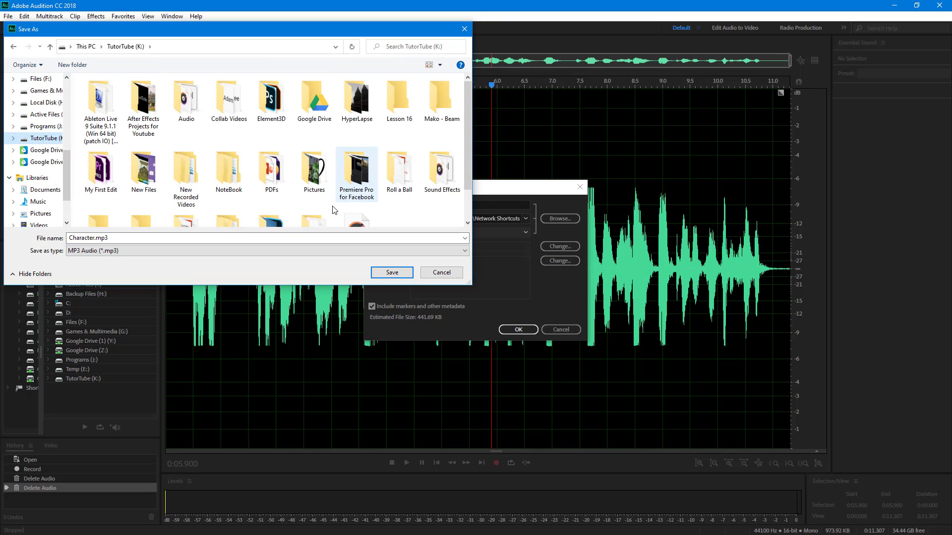
pyautogui.scroll(-2, 464, 177)
pyautogui.click(391, 272)
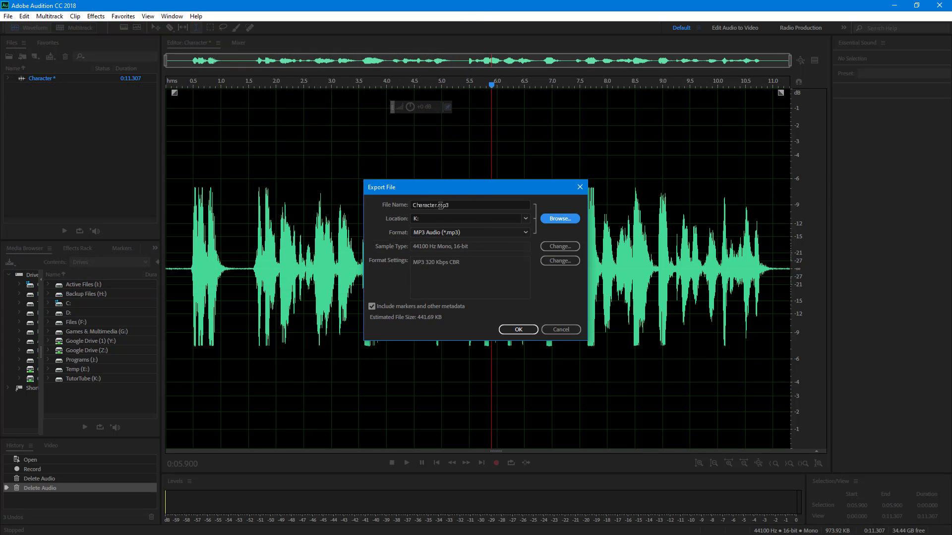
pyautogui.click(518, 331)
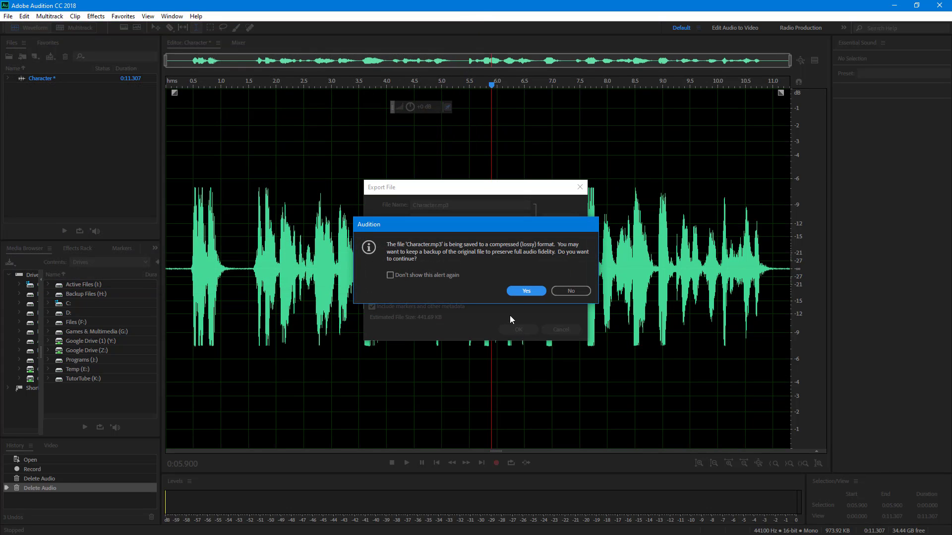
pyautogui.click(526, 291)
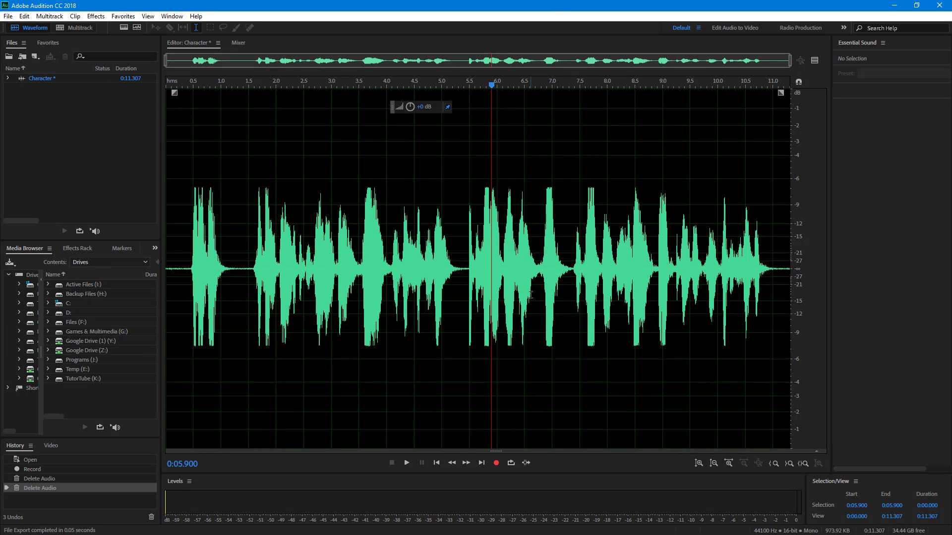
# - Switch to Adobe Character Animator and import Character.mp3 from the TutorTube (K:) drive into the project
pyautogui.moveTo(568, 9); pyautogui.dragTo(951, 228)
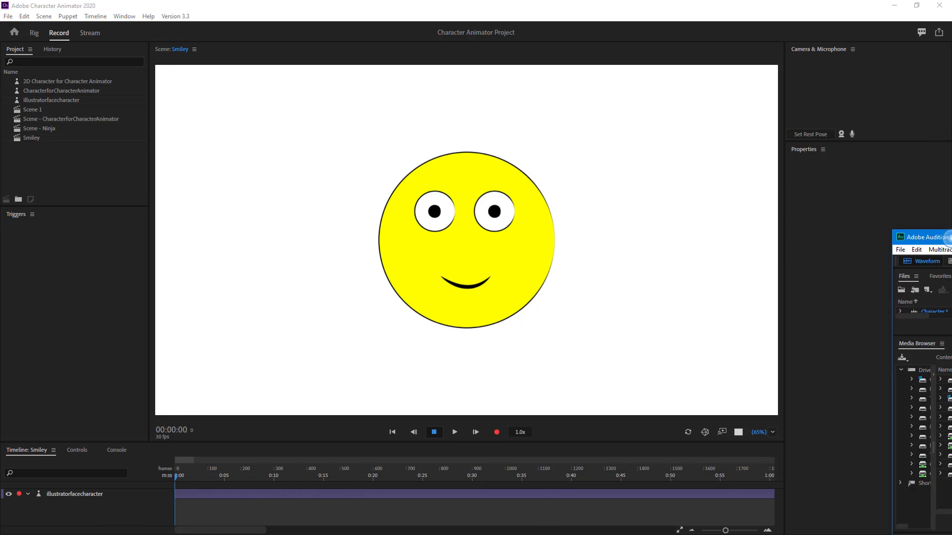
pyautogui.click(242, 7)
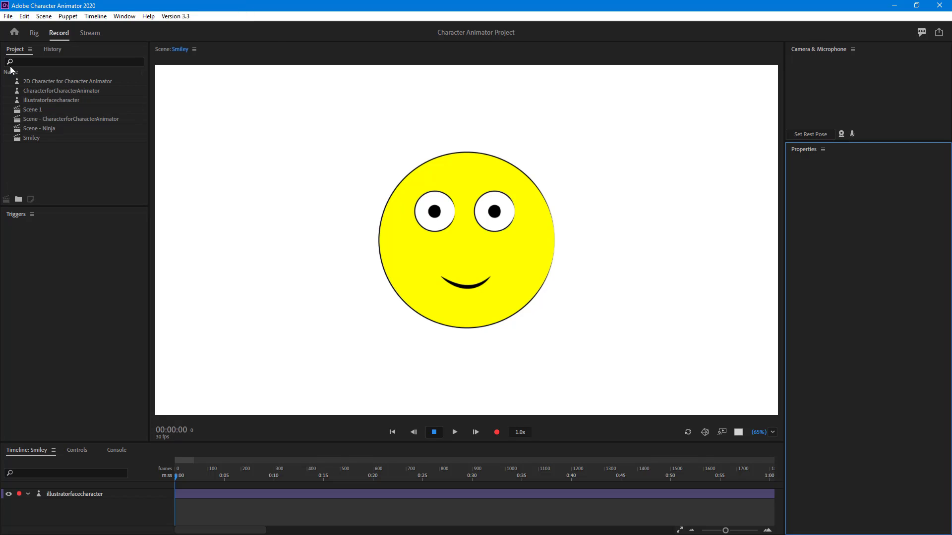
pyautogui.click(8, 16)
pyautogui.click(60, 166)
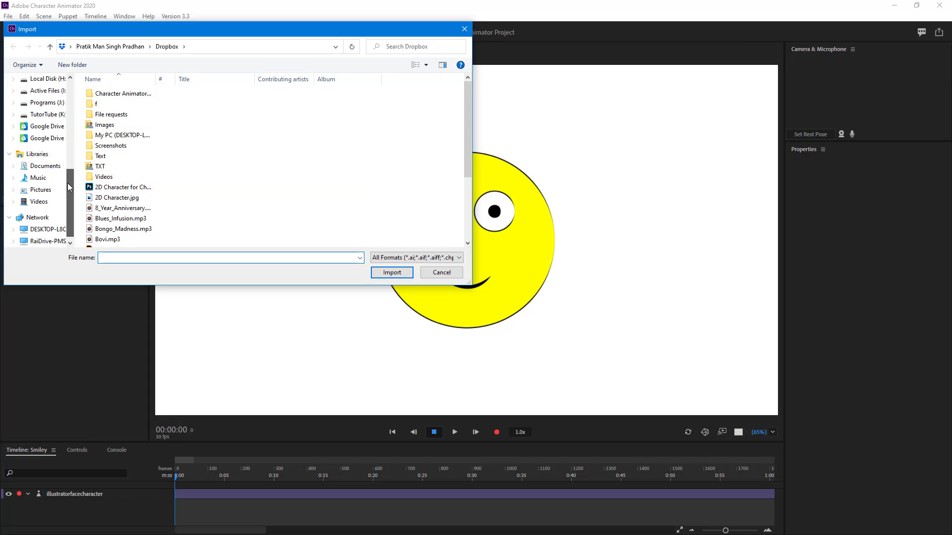
pyautogui.moveTo(68, 183); pyautogui.dragTo(69, 174)
pyautogui.click(50, 150)
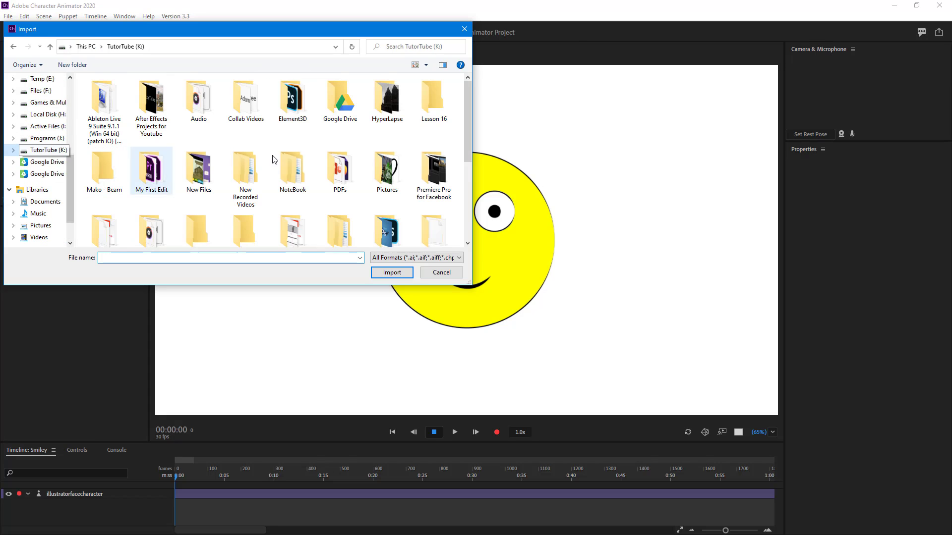
pyautogui.moveTo(468, 119); pyautogui.dragTo(466, 184)
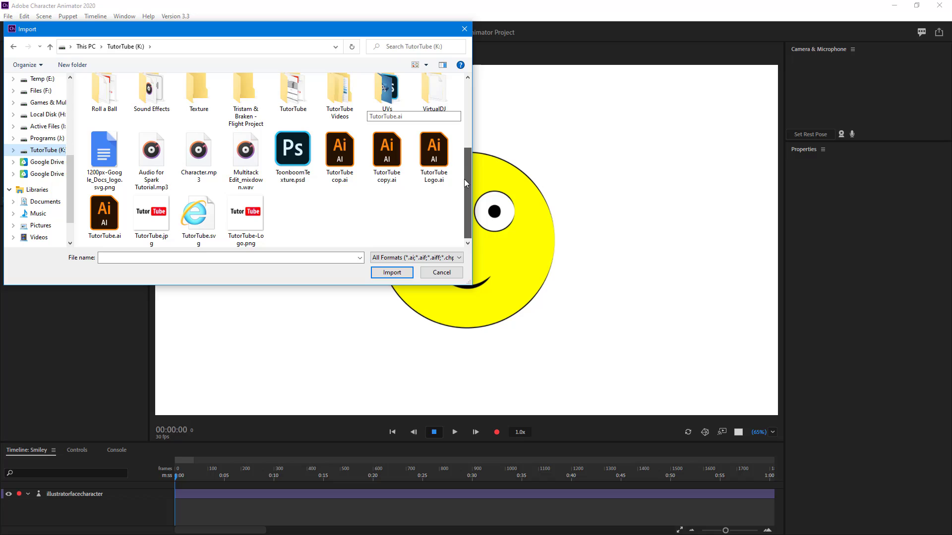
pyautogui.click(191, 167)
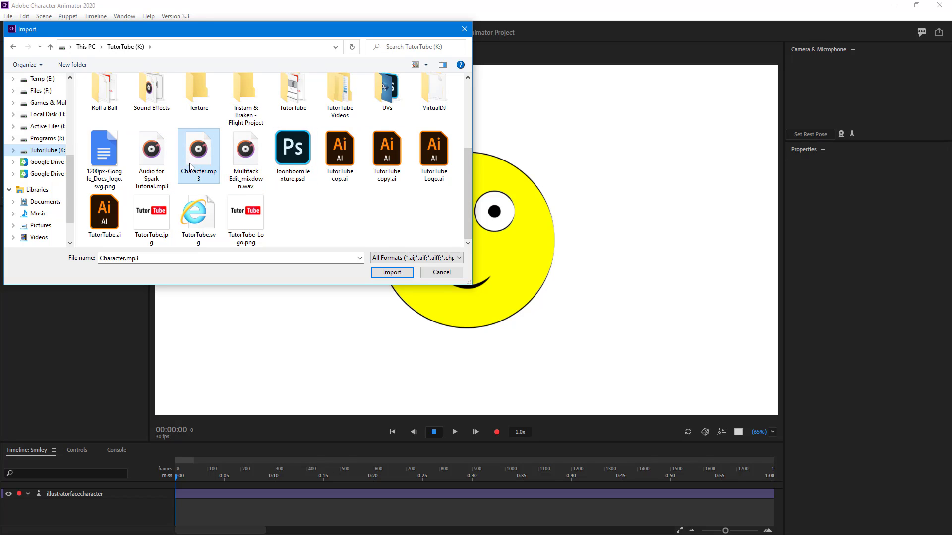
pyautogui.click(392, 273)
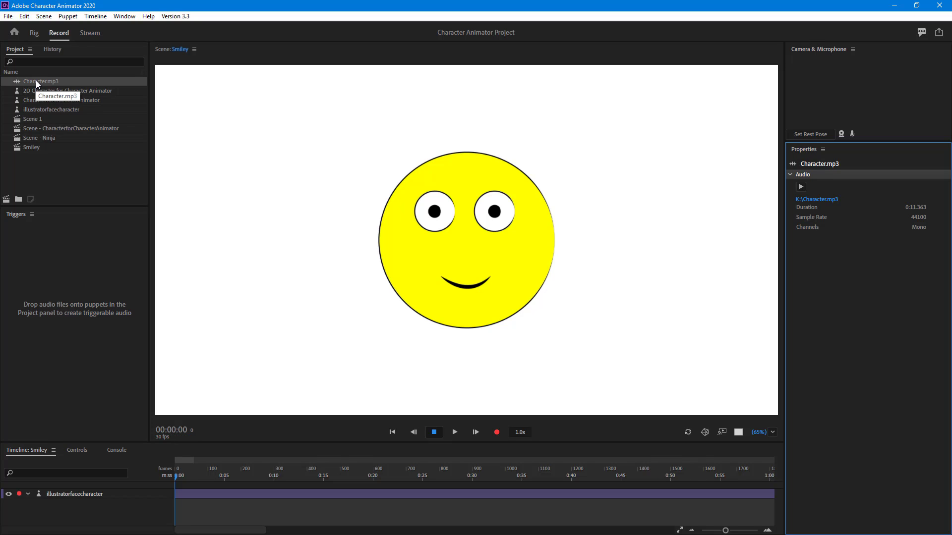
# - Add Character.mp3 to the Smiley scene's timeline below the illustratorfacecharacter track and briefly preview it, returning the playhead to the start
pyautogui.moveTo(35, 80); pyautogui.dragTo(96, 514)
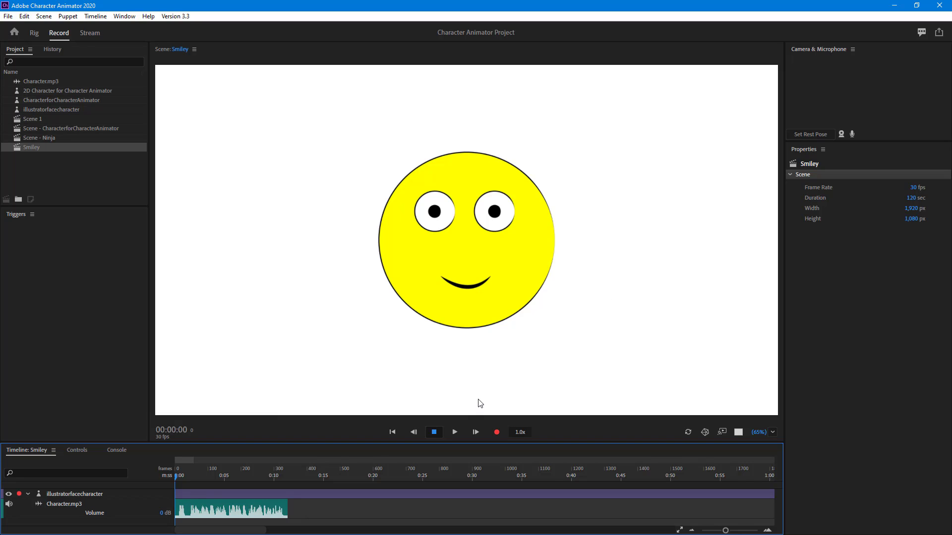
pyautogui.click(458, 431)
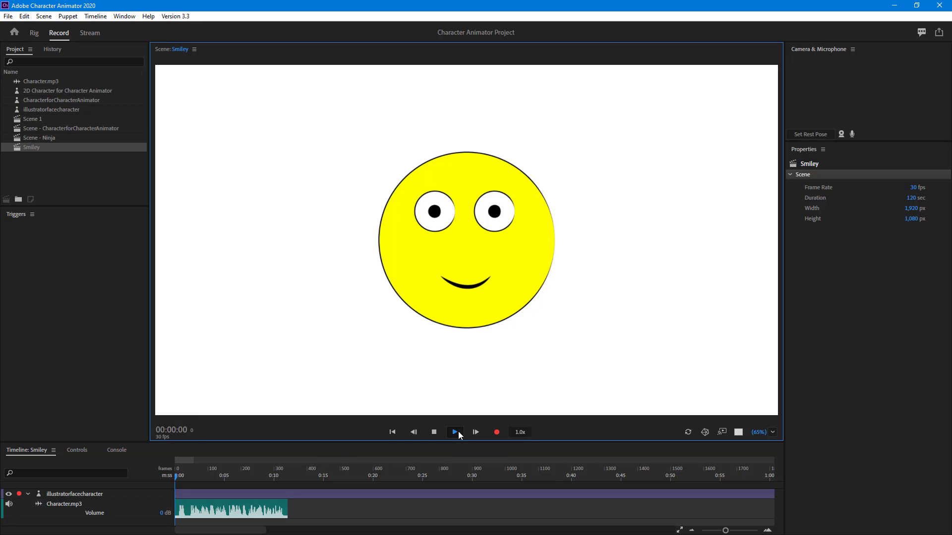
pyautogui.click(433, 432)
pyautogui.click(180, 479)
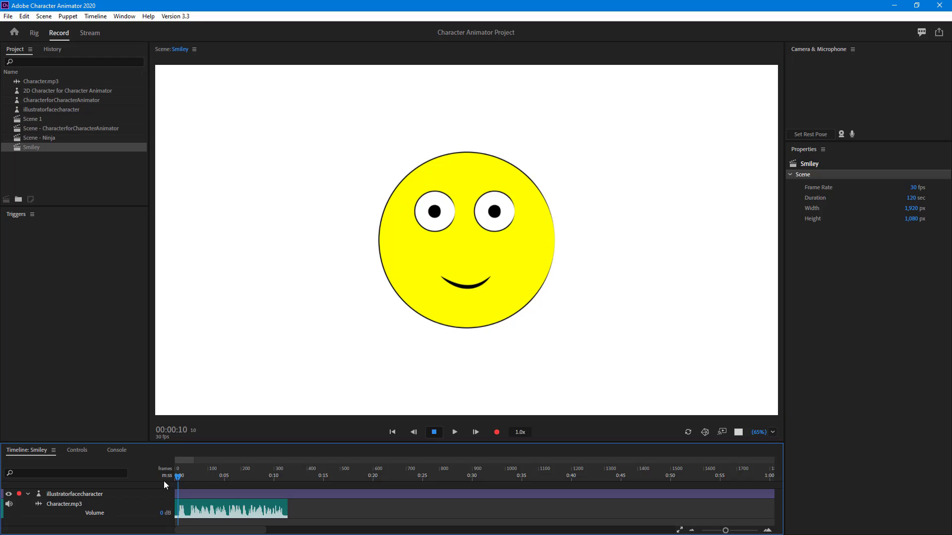
# - Try to compute a lip sync take from the scene audio with no tracks selected
pyautogui.click(94, 17)
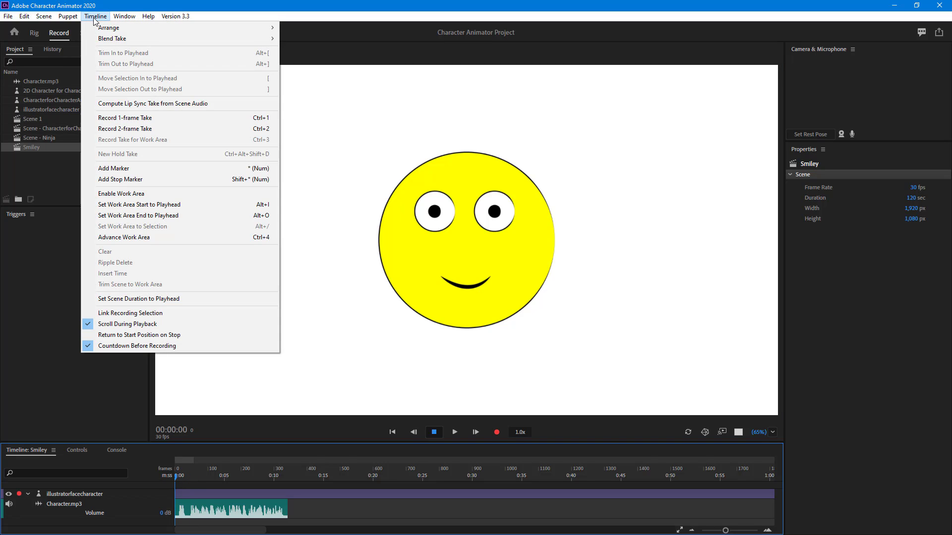
pyautogui.click(134, 107)
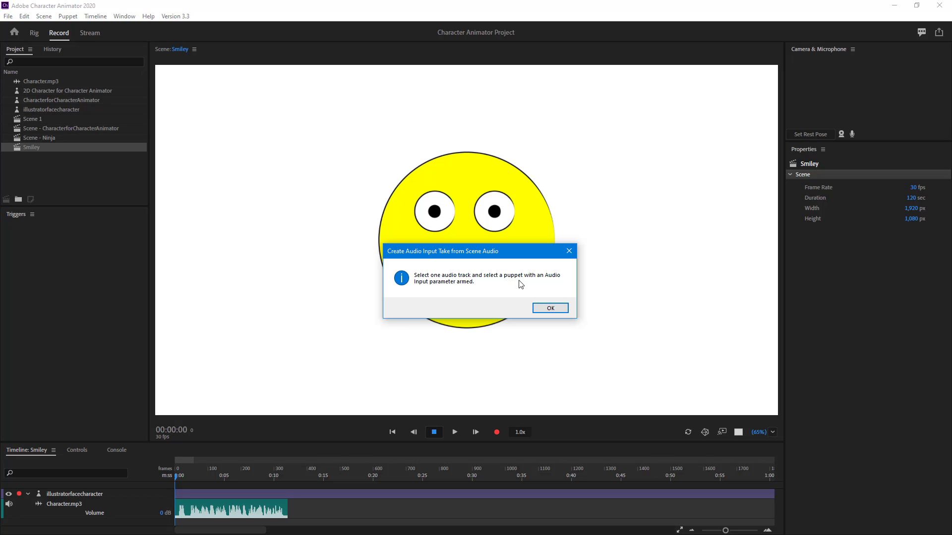
pyautogui.click(550, 309)
# - Compute a lip sync take from scene audio with both the Character.mp3 and illustratorfacecharacter tracks selected
pyautogui.click(64, 503)
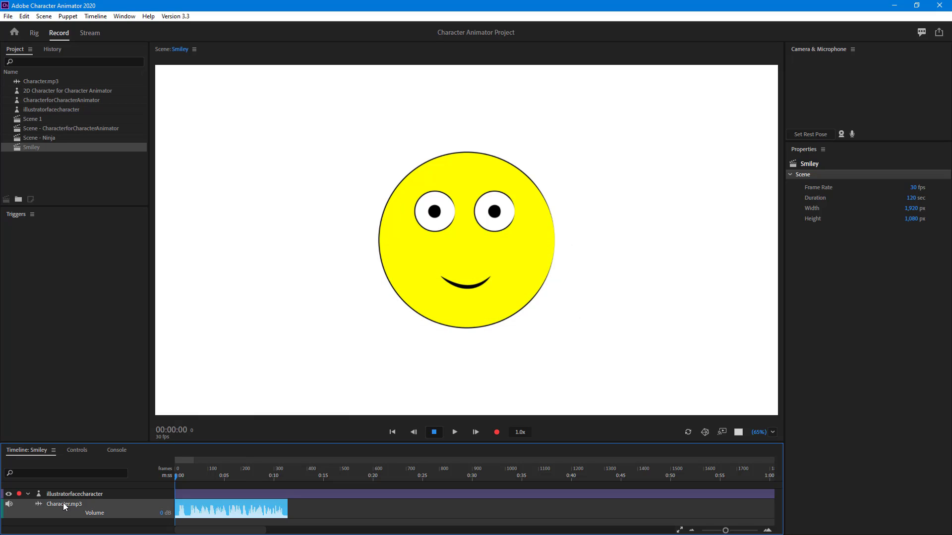
pyautogui.click(65, 495)
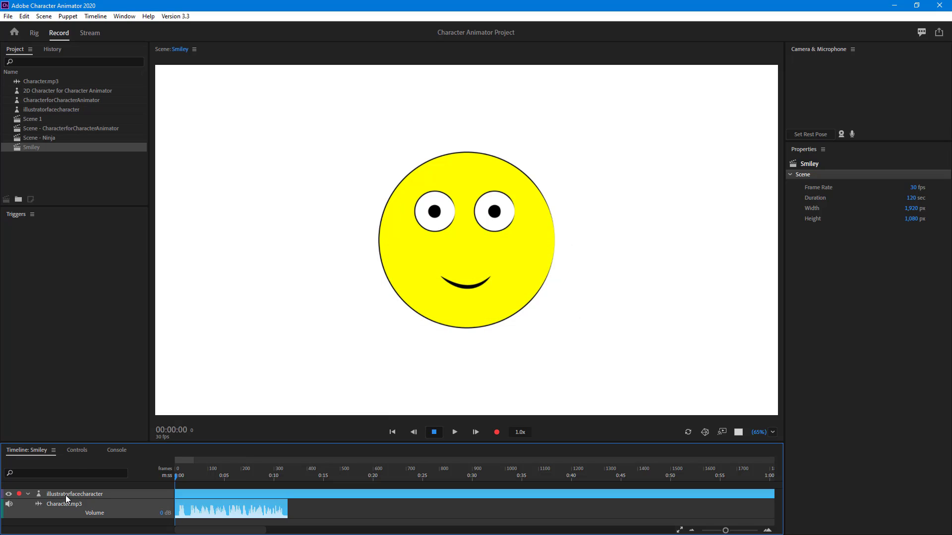
pyautogui.click(97, 18)
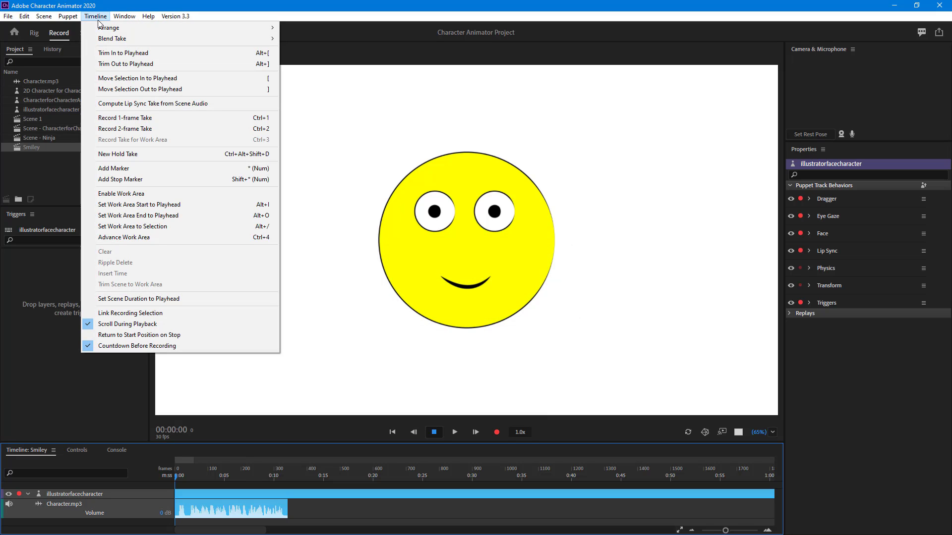
pyautogui.click(130, 104)
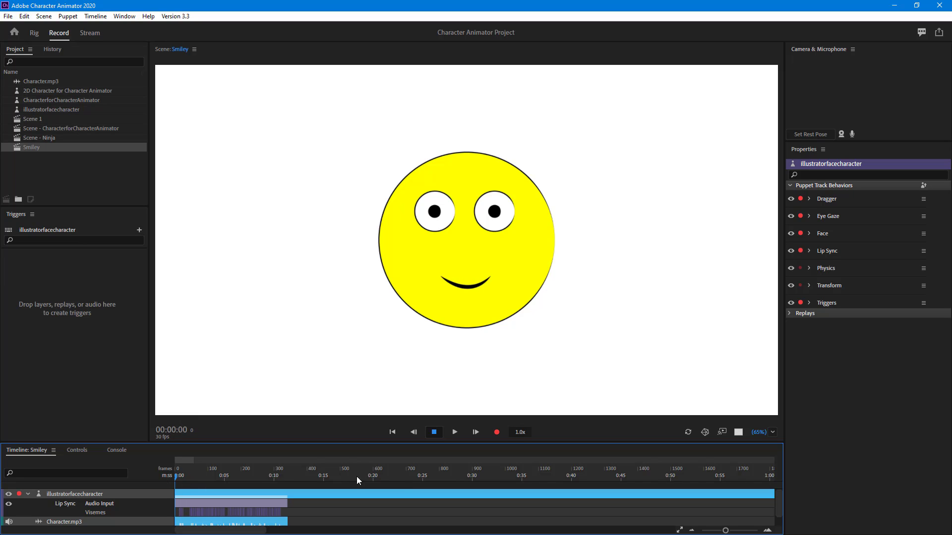
# - Play back the scene to check the puppet's lip sync and park the playhead at 00:06:27
pyautogui.click(455, 432)
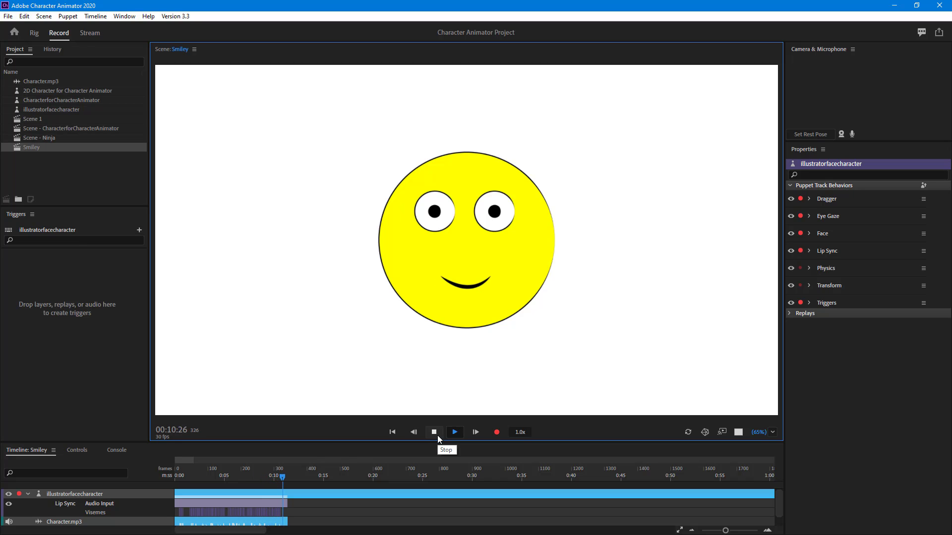
pyautogui.click(438, 433)
pyautogui.click(242, 474)
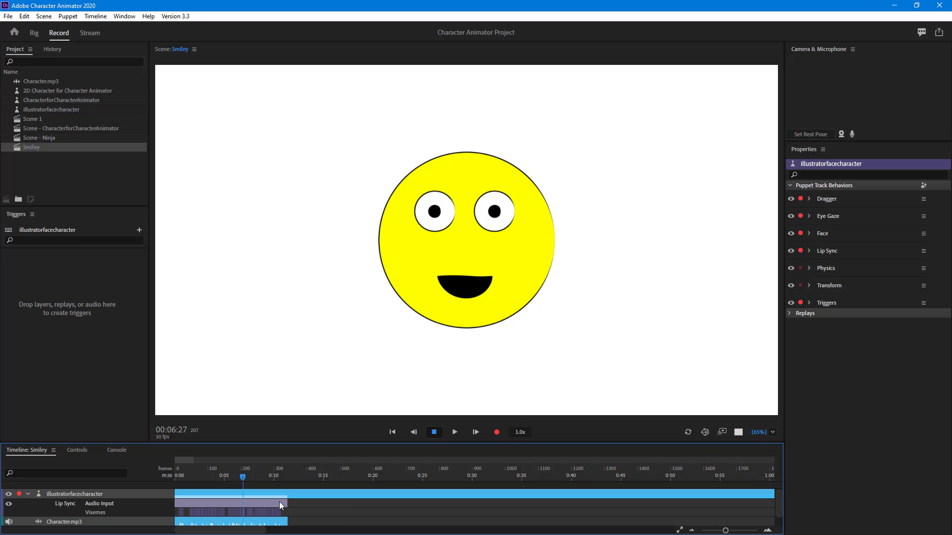
pyautogui.click(124, 16)
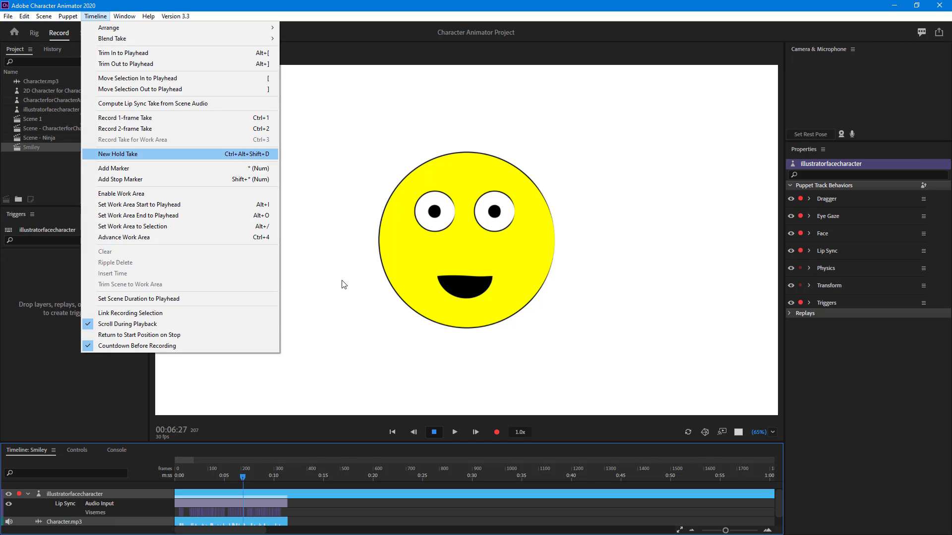
pyautogui.click(414, 501)
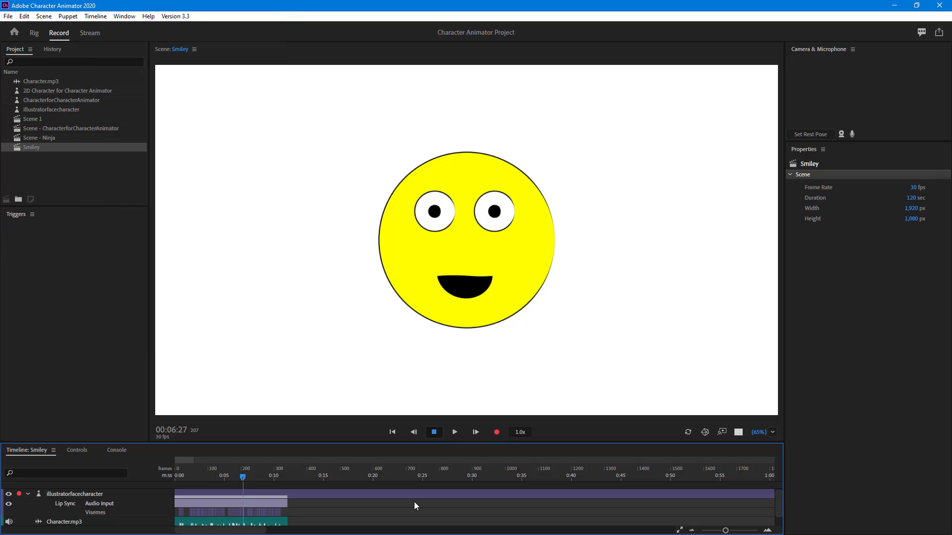